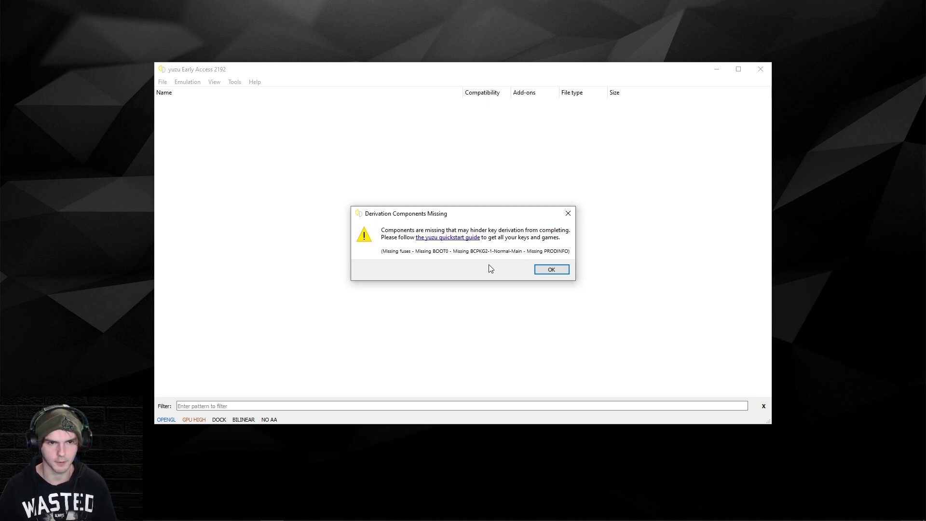
# - Dismiss the missing derivation components warning and decline sharing anonymous usage data
pyautogui.click(552, 270)
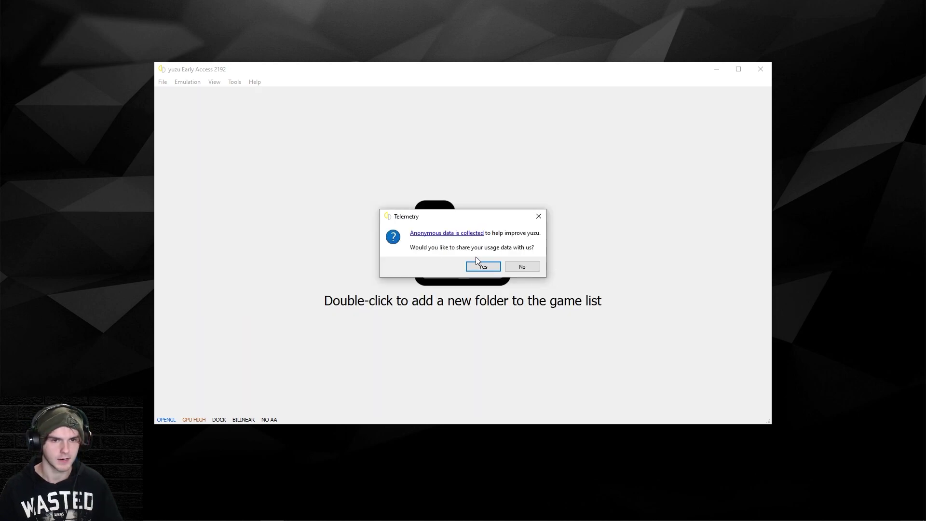
pyautogui.click(520, 268)
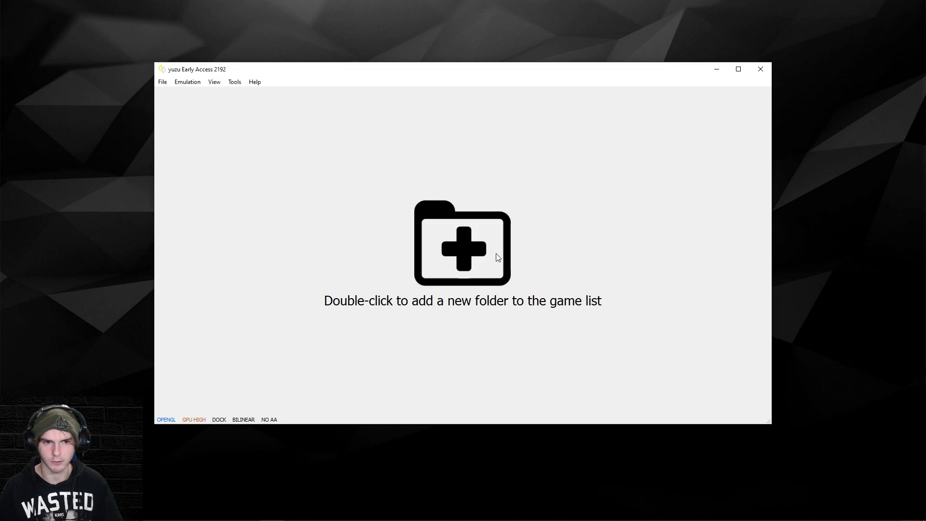
# - Open the yuzu data folder, paste the copied prod.keys file into its keys subfolder, and close the folder window
pyautogui.click(163, 82)
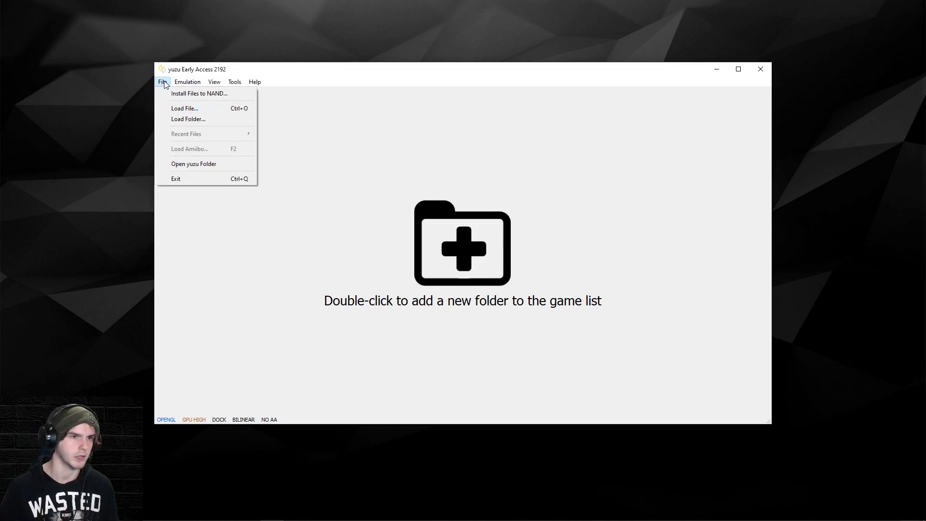
pyautogui.click(231, 166)
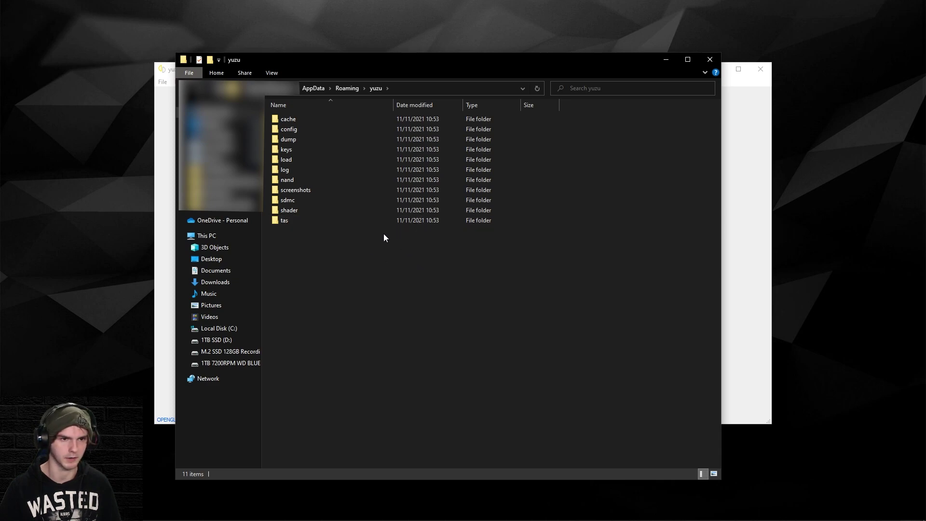
pyautogui.click(298, 151)
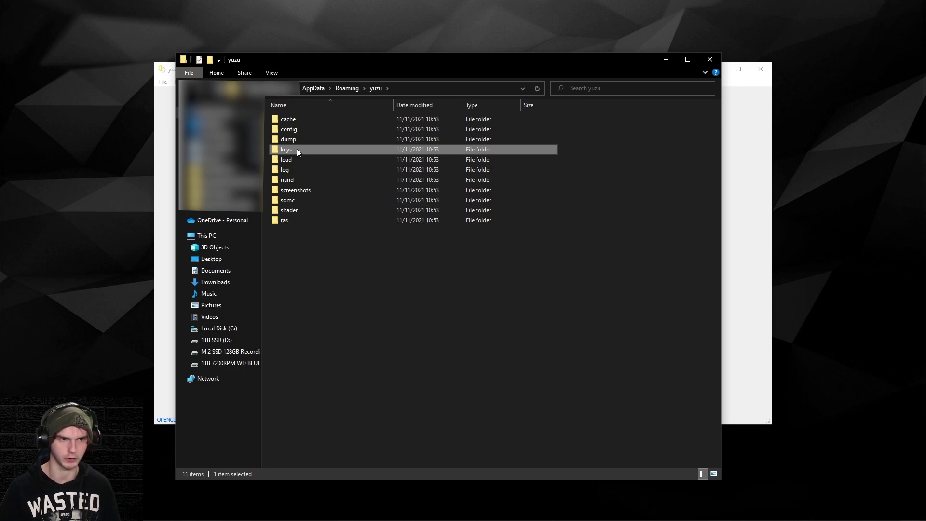
pyautogui.doubleClick(296, 150)
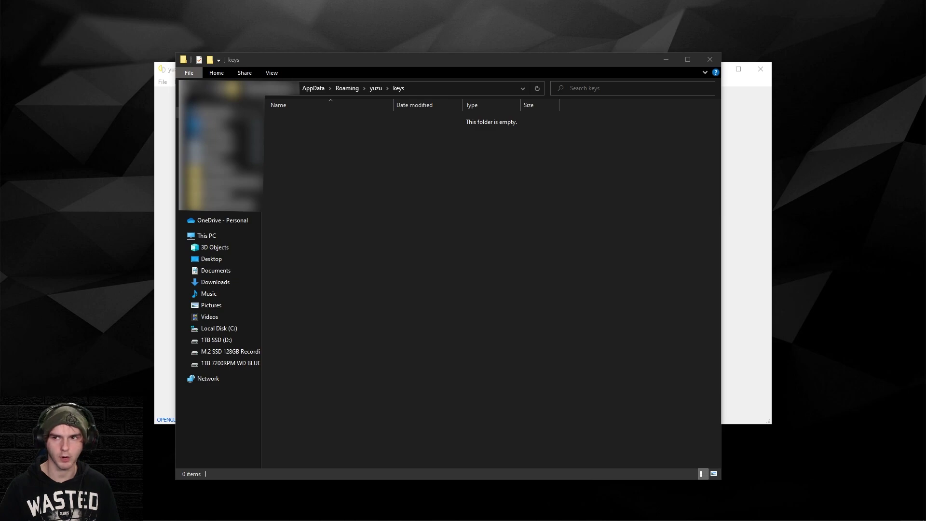
pyautogui.hotkey('ctrl', 'v')
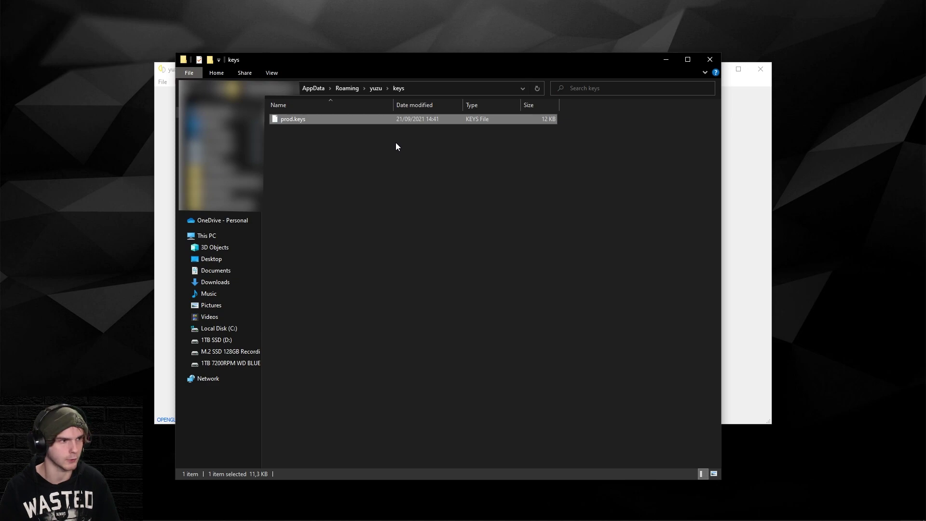
pyautogui.click(560, 144)
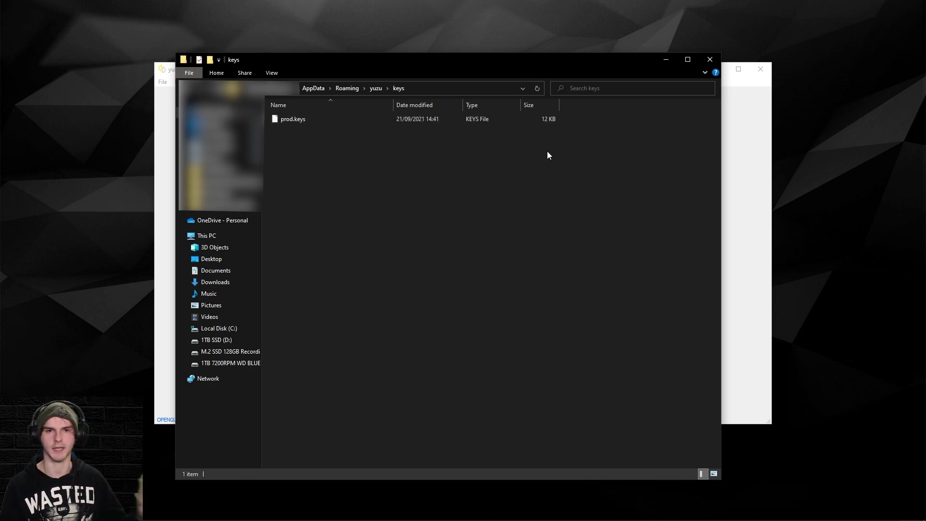
pyautogui.click(710, 60)
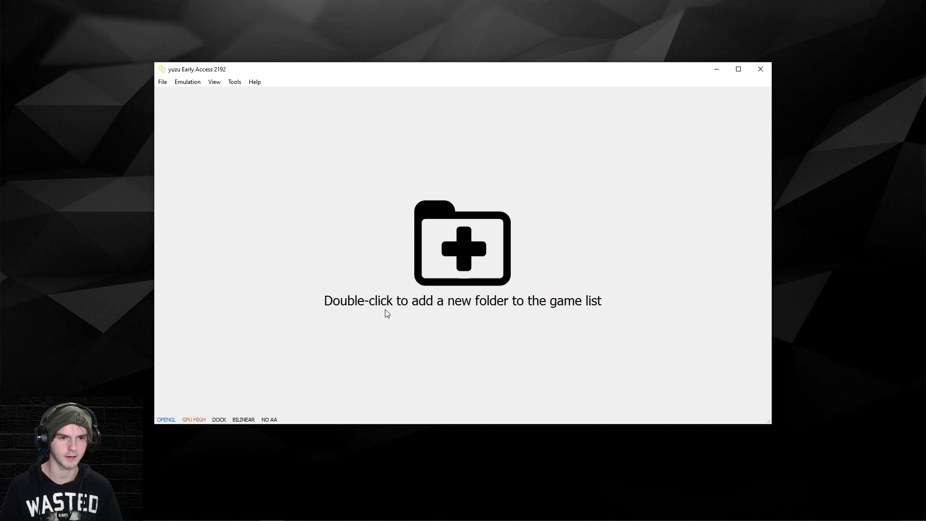
# - Add the Yuzu Games folder on the 1TB SSD (D:) drive to the game list
pyautogui.doubleClick(466, 253)
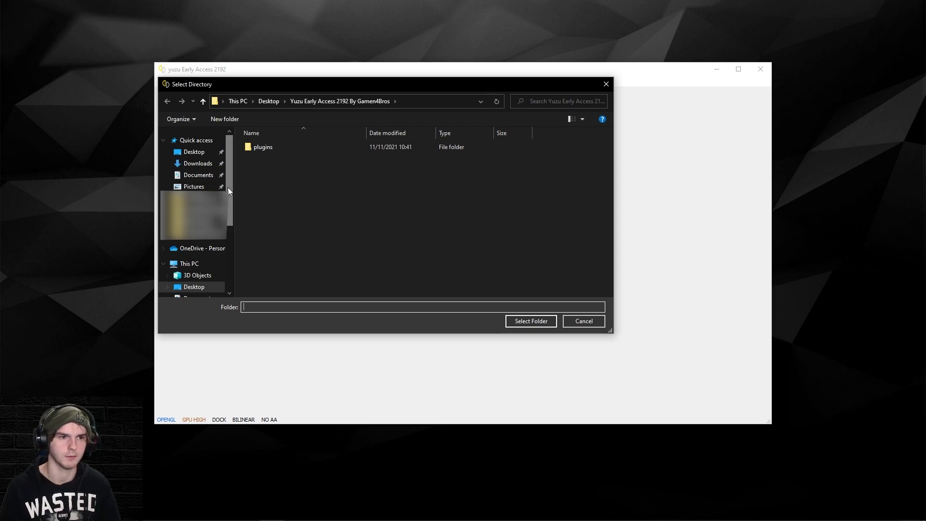
pyautogui.hotkey('alt', 'Left')
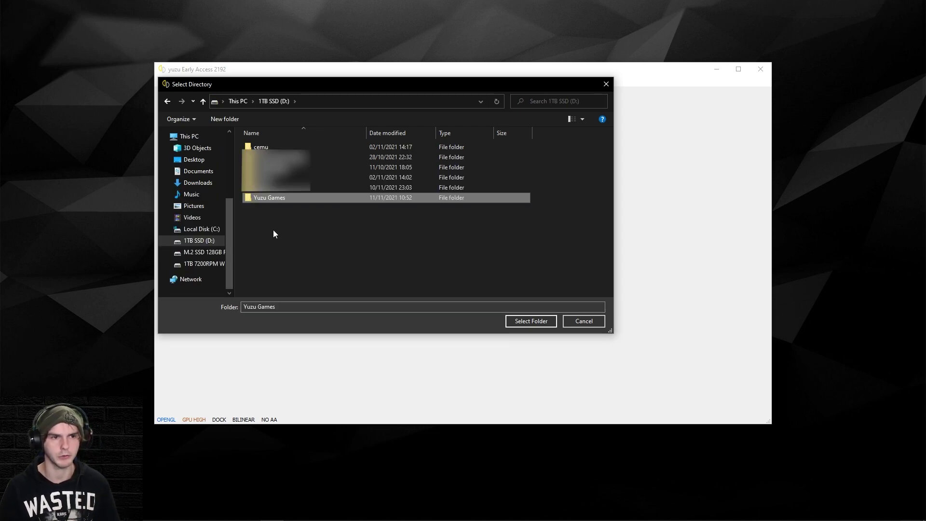
pyautogui.click(529, 324)
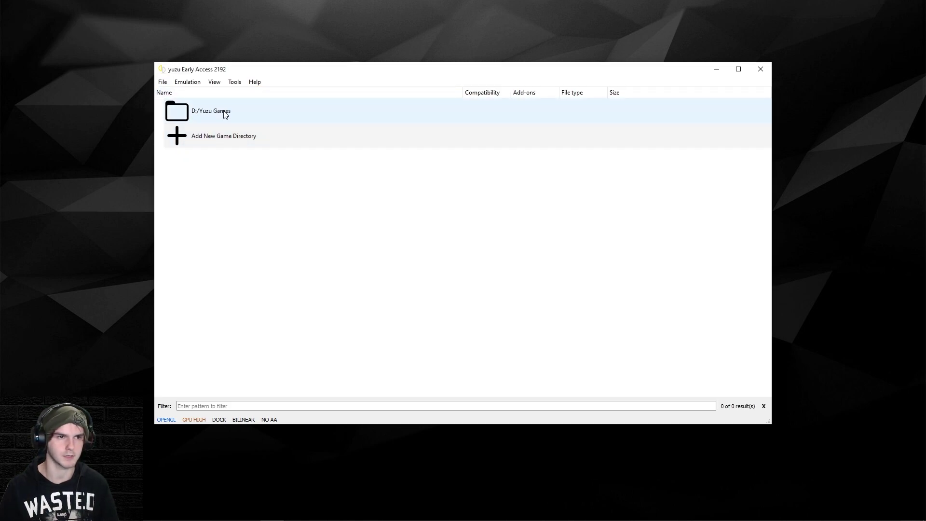
# - Enable subfolder scanning for the D:/Yuzu Games directory and close the emulator
pyautogui.click(240, 106)
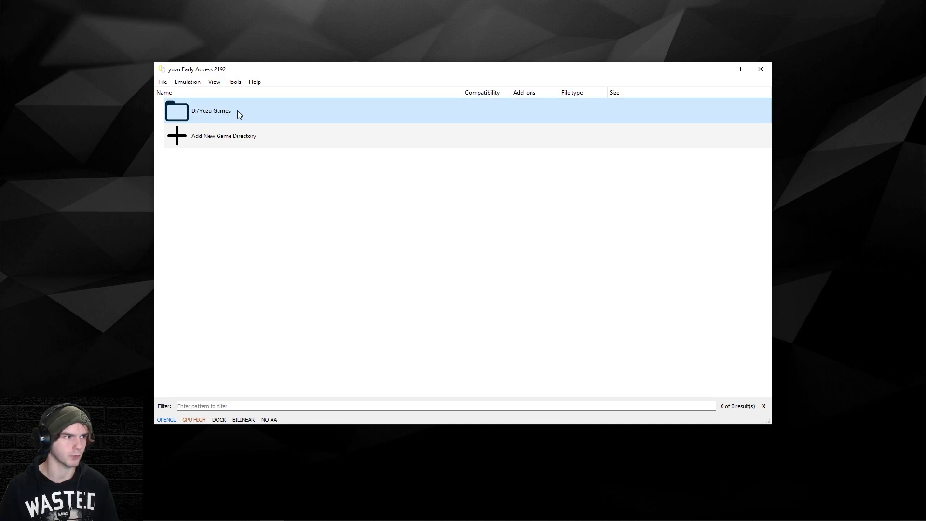
pyautogui.rightClick(239, 115)
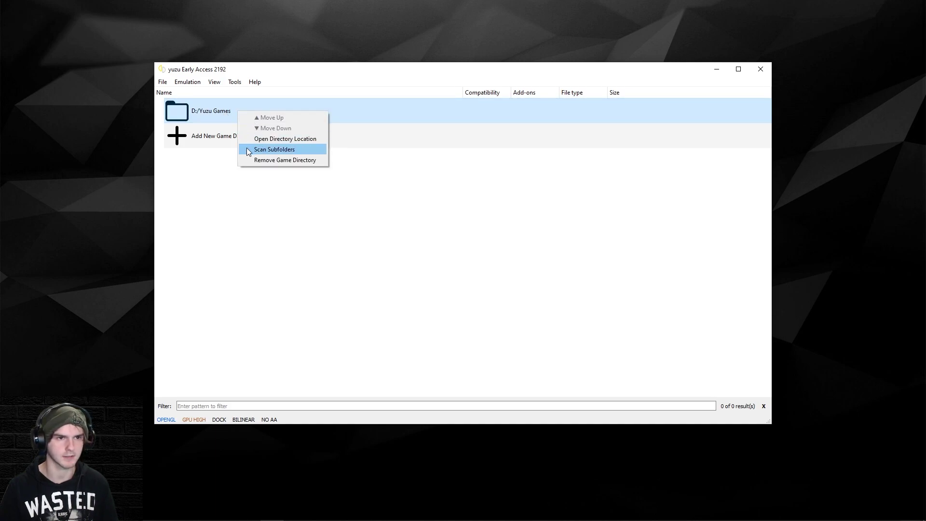
pyautogui.click(247, 148)
pyautogui.rightClick(233, 112)
pyautogui.click(381, 191)
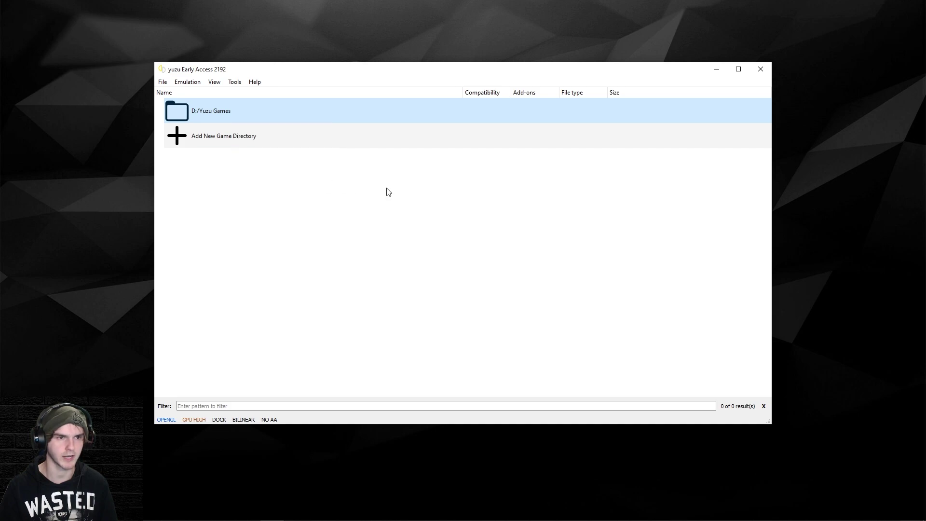
pyautogui.click(760, 69)
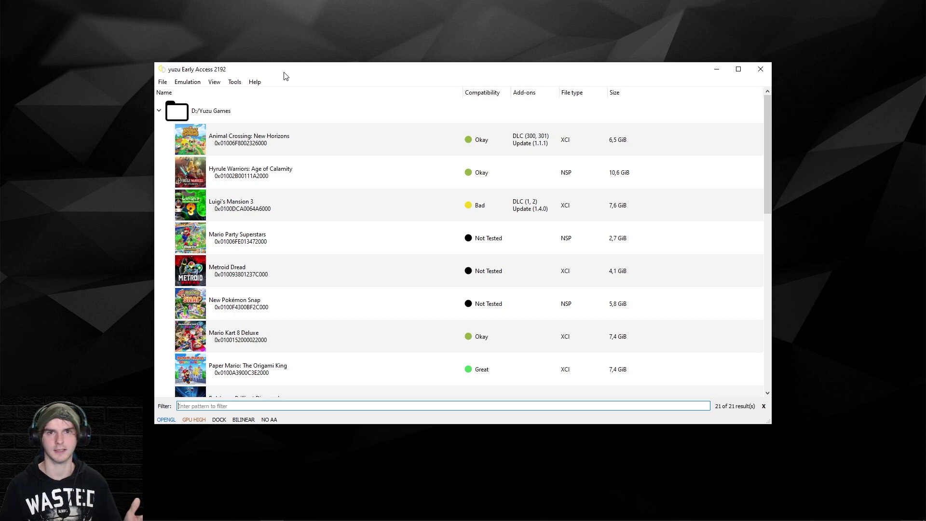
# - Set the emulator's interface theme to Dark Colorful in the configuration and apply it
pyautogui.click(201, 86)
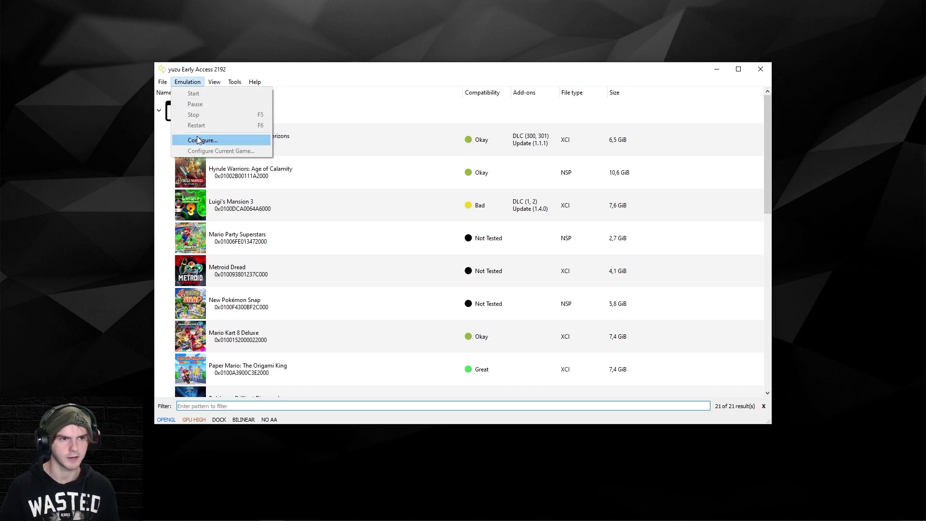
pyautogui.click(219, 144)
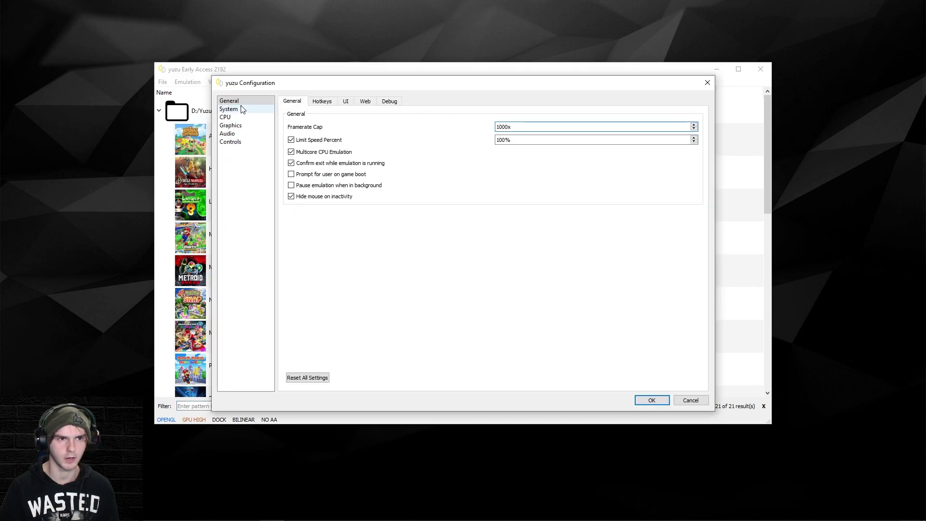
pyautogui.click(345, 103)
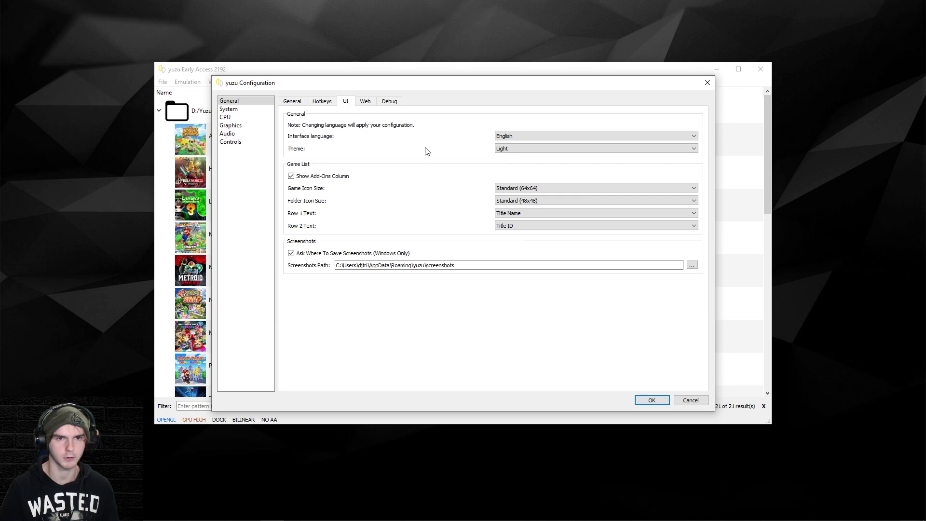
pyautogui.click(519, 150)
pyautogui.click(519, 175)
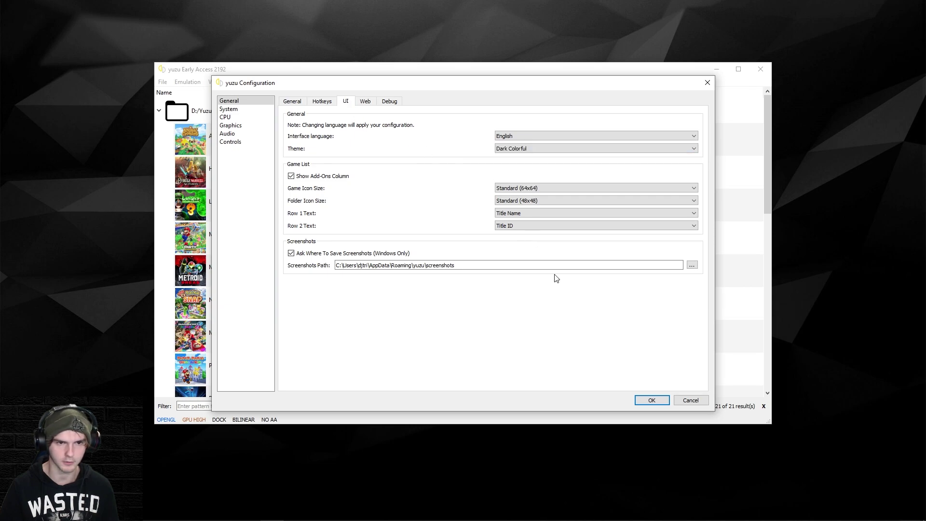
pyautogui.click(652, 400)
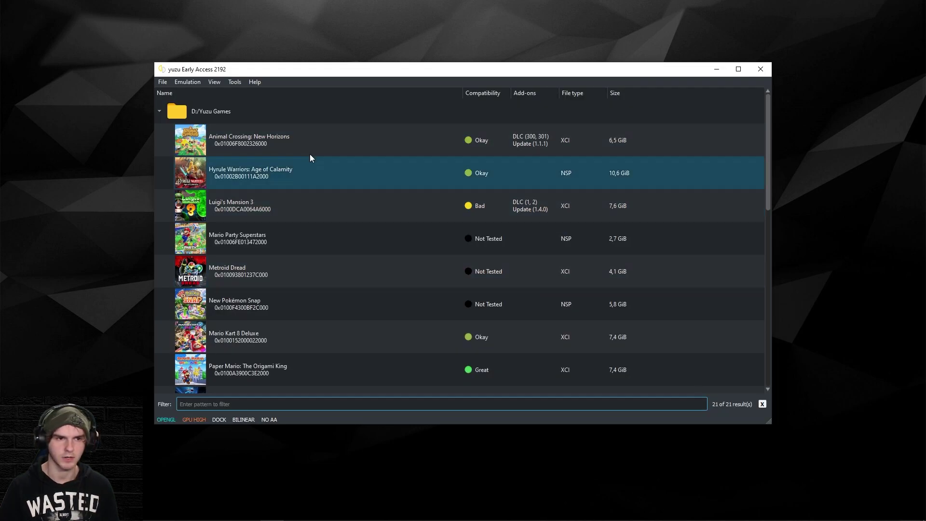
# - Reopen the configuration and review the general and system settings, including the profiles, network and filesystem options
pyautogui.click(195, 86)
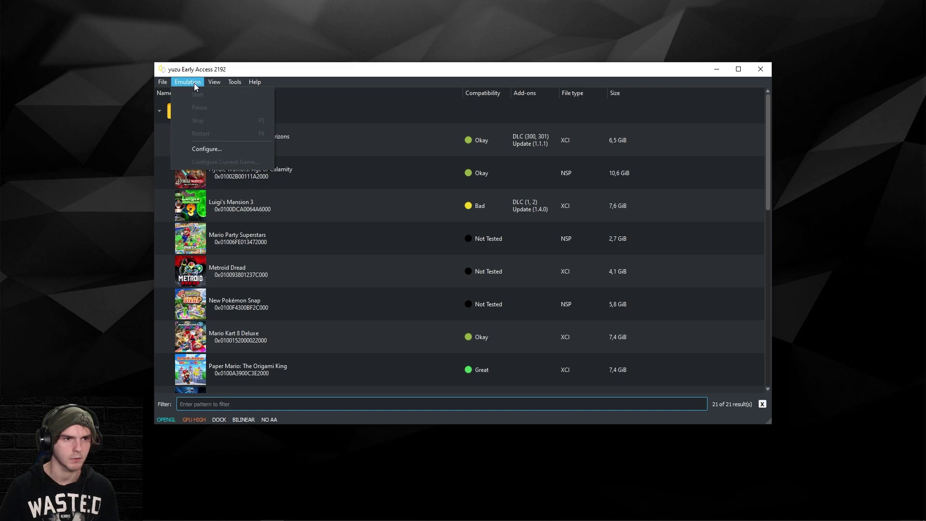
pyautogui.click(212, 150)
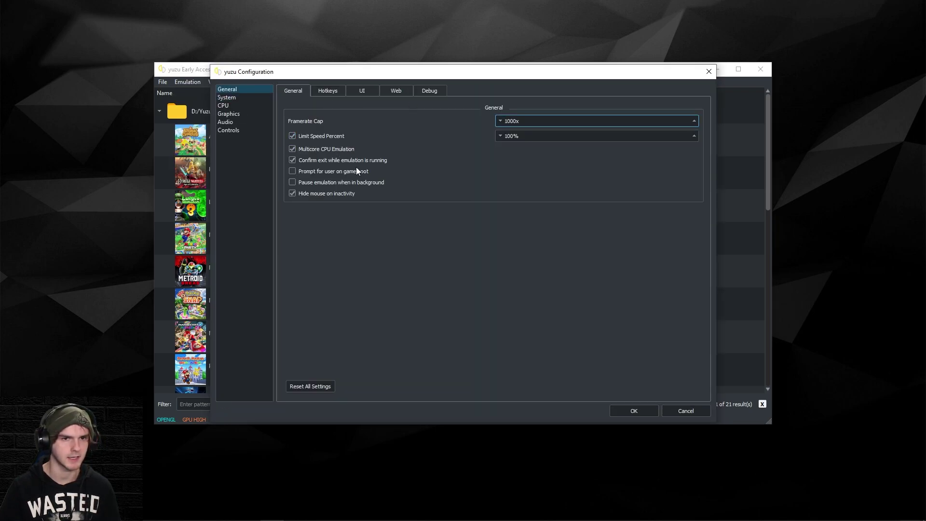
pyautogui.click(258, 99)
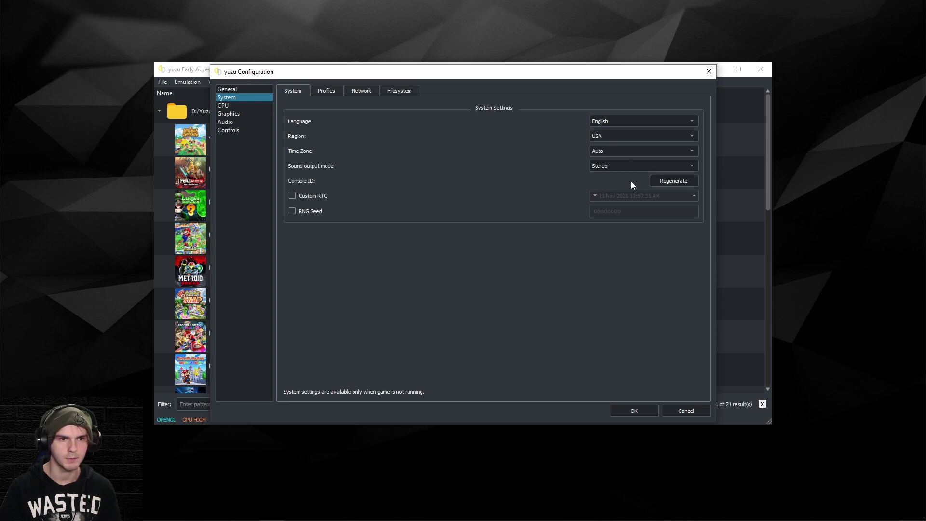
pyautogui.click(329, 92)
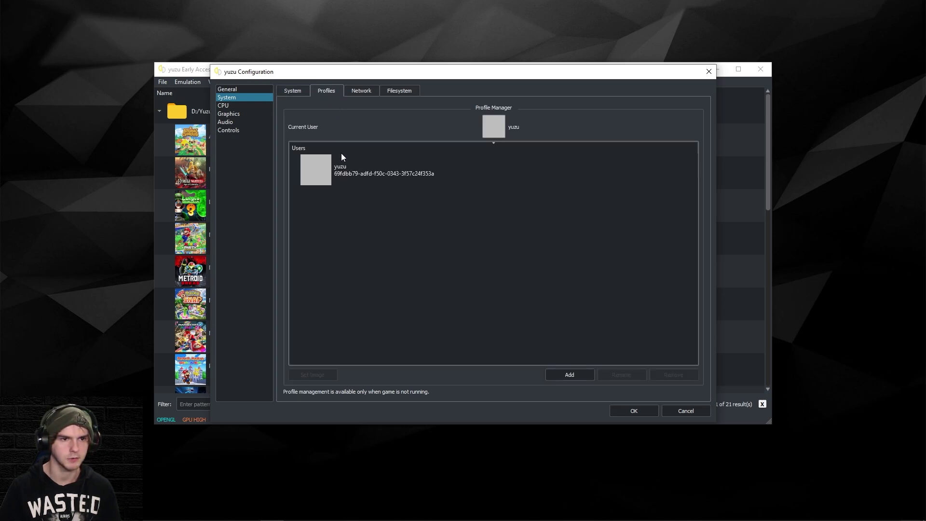
pyautogui.click(343, 167)
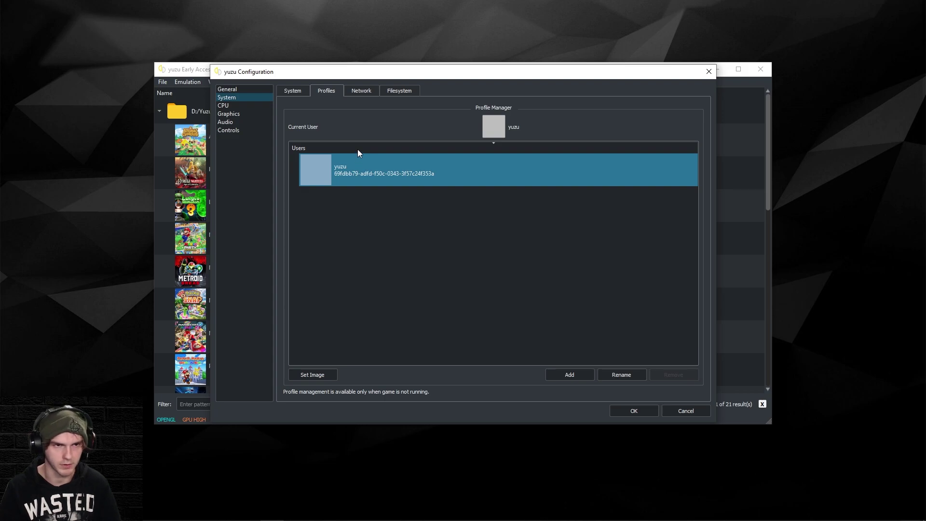
pyautogui.click(362, 90)
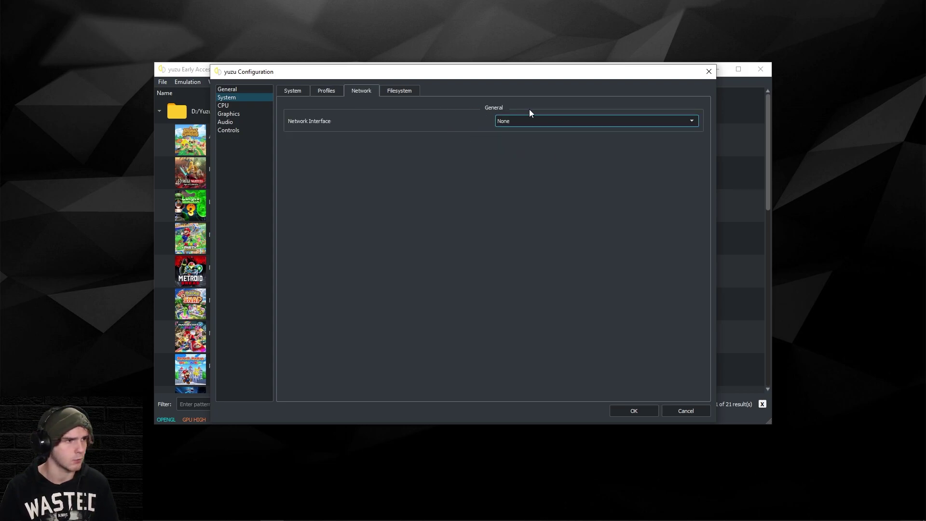
pyautogui.click(397, 92)
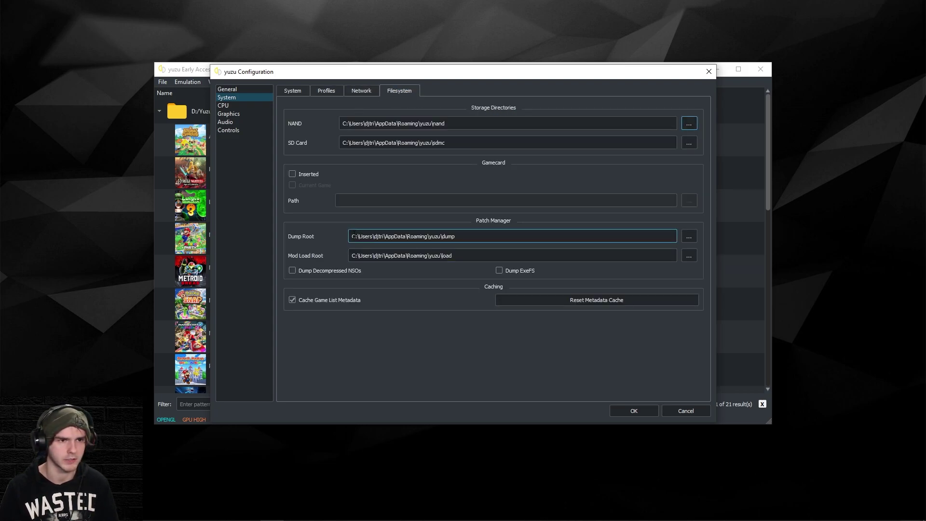
# - Set the CPU accuracy to Auto
pyautogui.click(239, 106)
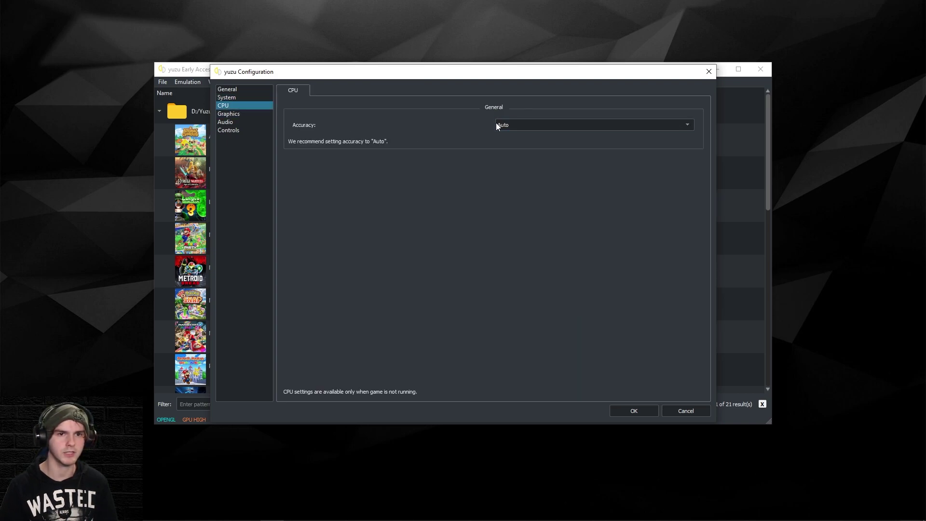
pyautogui.click(519, 125)
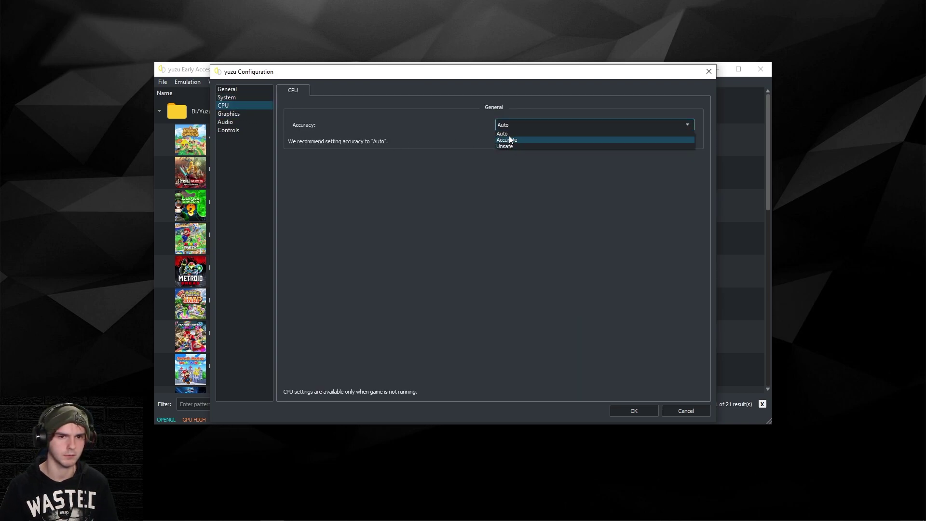
pyautogui.click(508, 134)
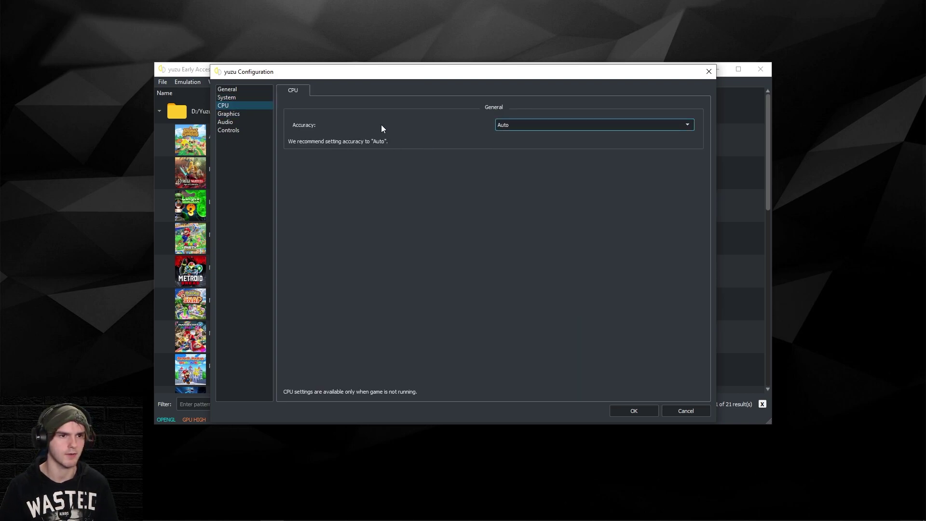
# - Set the graphics API to Vulkan with the NVIDIA GeForce RTX 3060 Ti as the device
pyautogui.click(243, 116)
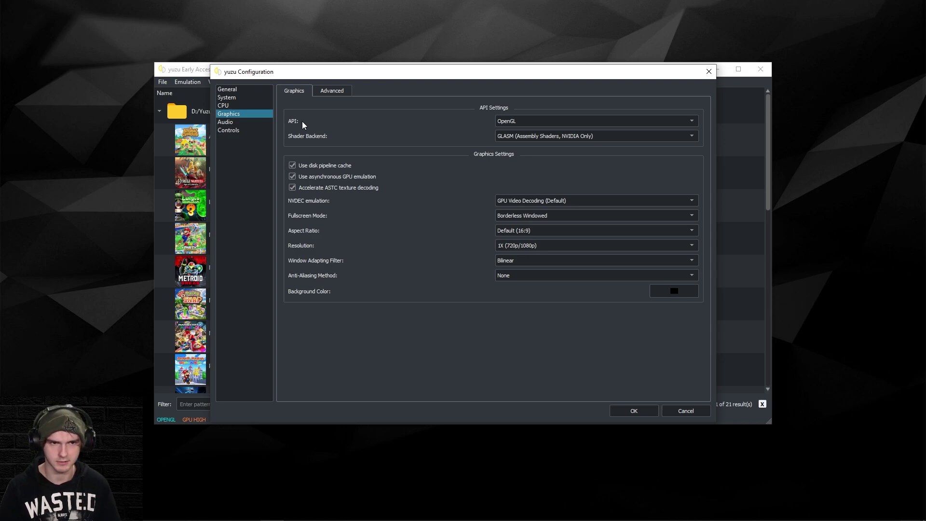
pyautogui.click(523, 121)
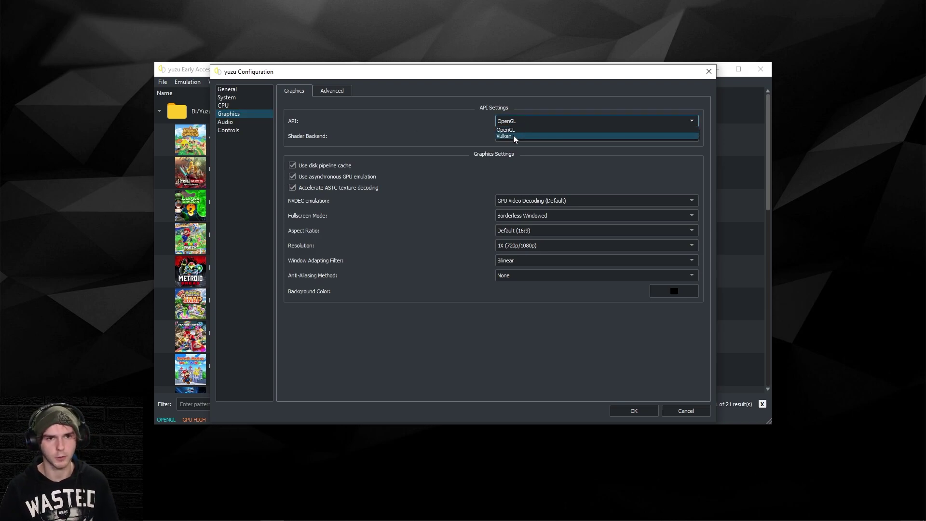
pyautogui.click(514, 136)
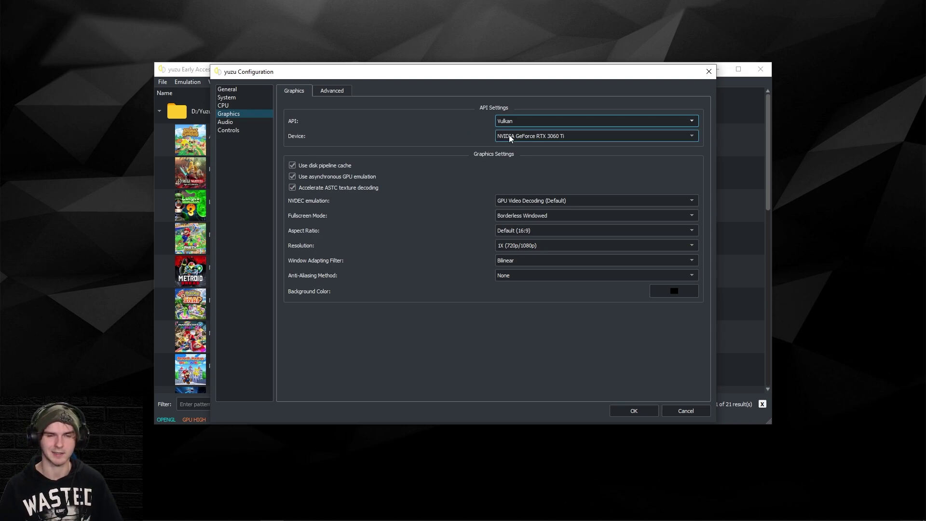
pyautogui.click(533, 137)
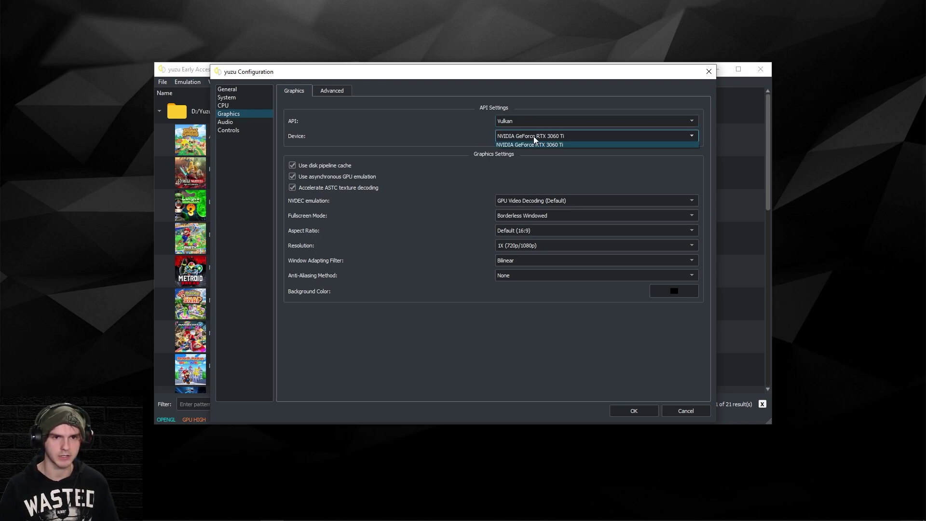
pyautogui.click(483, 143)
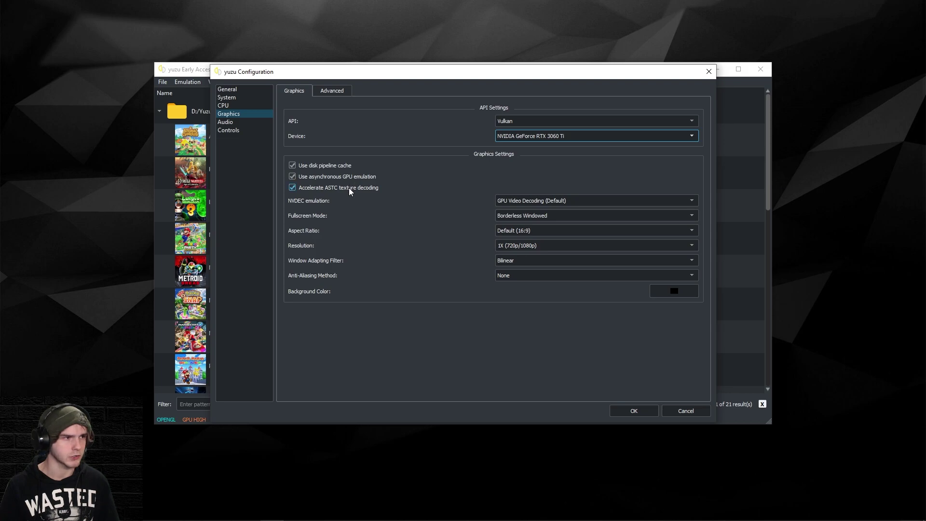
# - Check the NVDEC emulation options and set the graphics resolution to 2X (1440p/2160p)
pyautogui.click(504, 203)
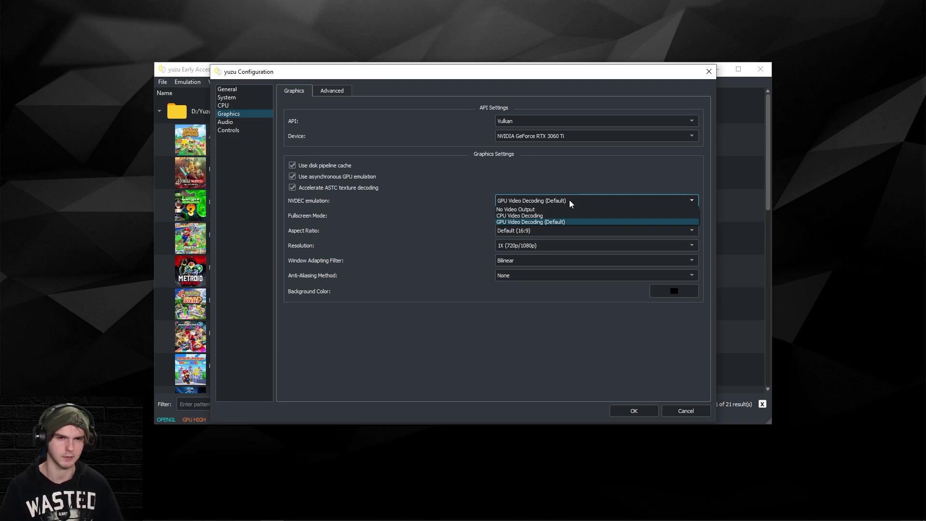
pyautogui.click(460, 200)
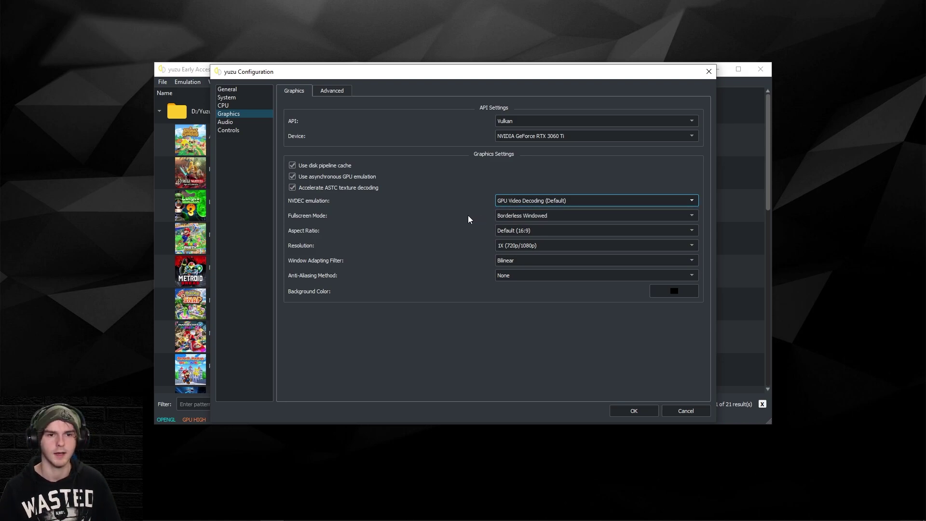
pyautogui.click(520, 246)
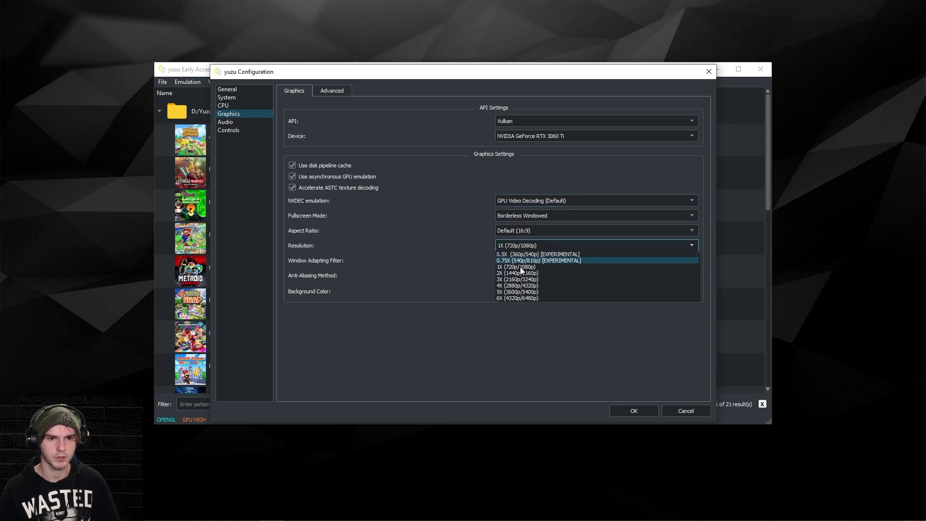
pyautogui.click(521, 273)
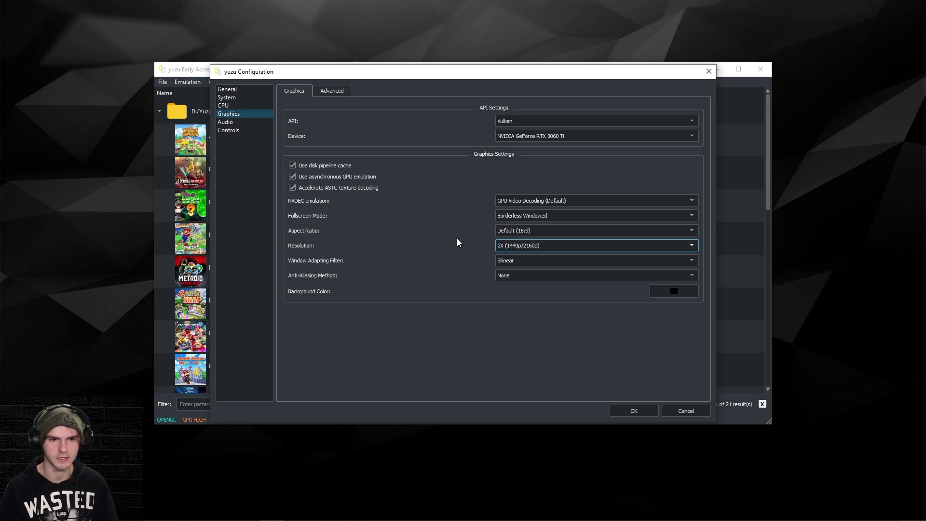
# - Set the window adapting filter to Nearest Neighbor and the anti-aliasing method to FXAA
pyautogui.click(513, 260)
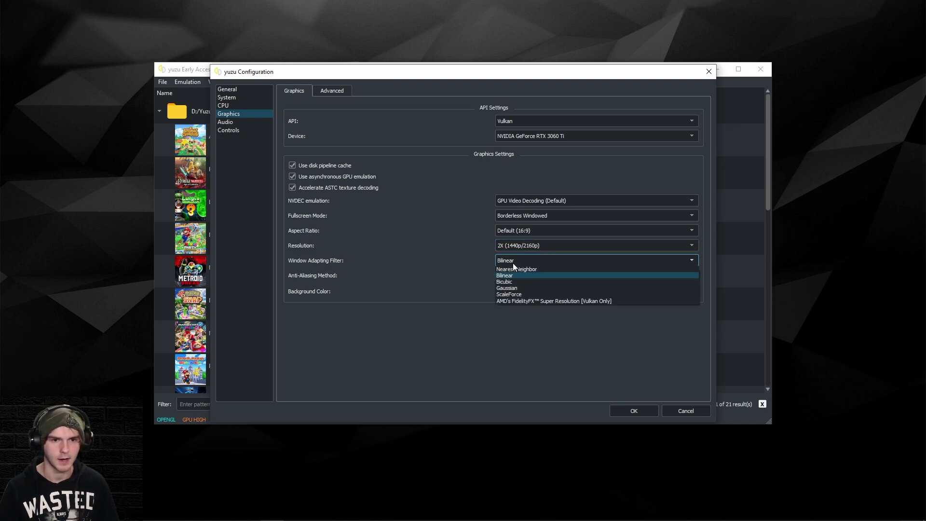
pyautogui.click(514, 270)
pyautogui.click(510, 275)
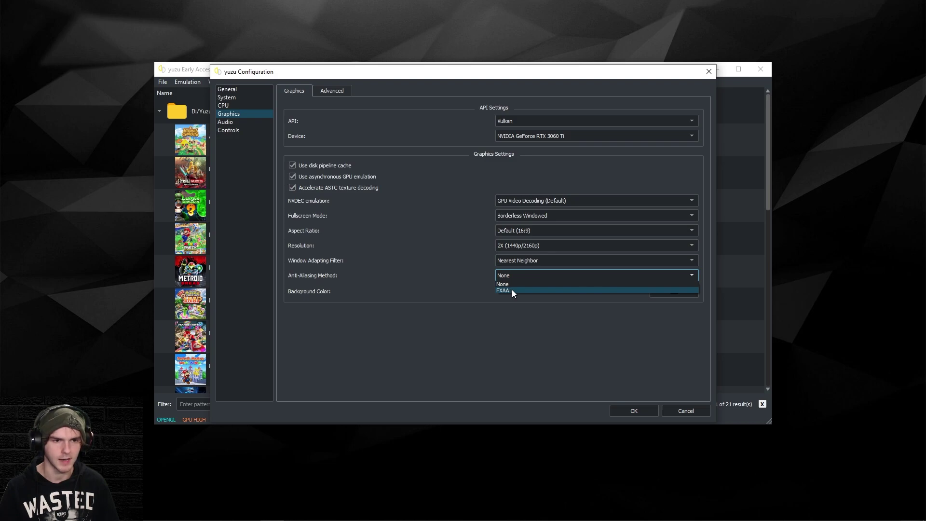
pyautogui.click(512, 291)
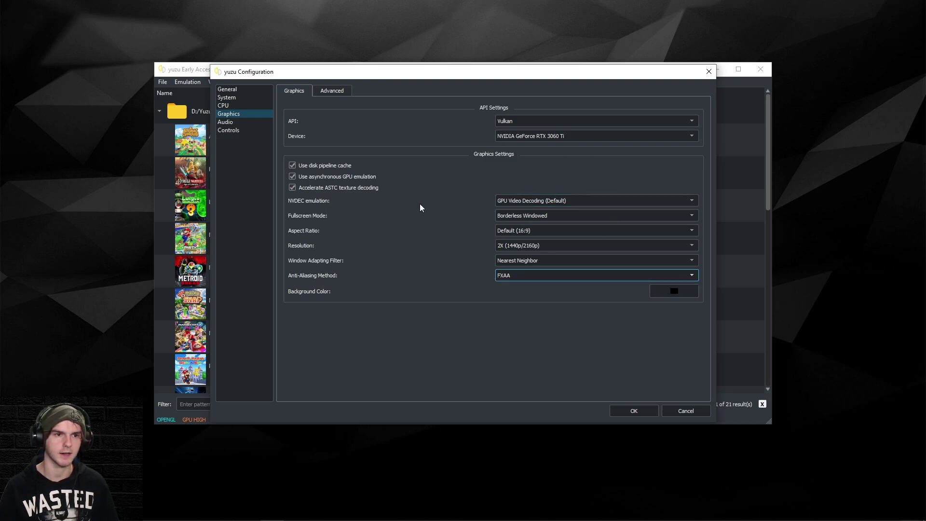
# - Review the advanced graphics settings, including the available anisotropic filtering levels
pyautogui.click(333, 92)
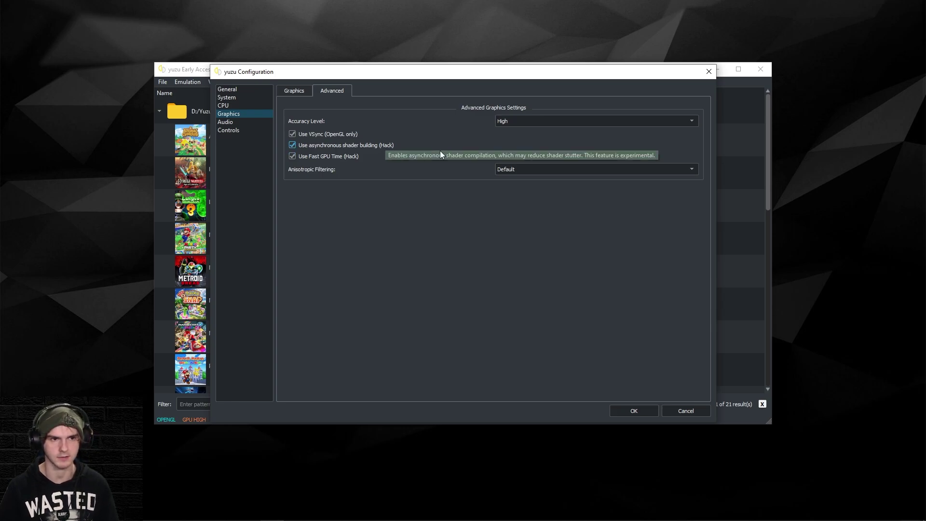
pyautogui.click(498, 171)
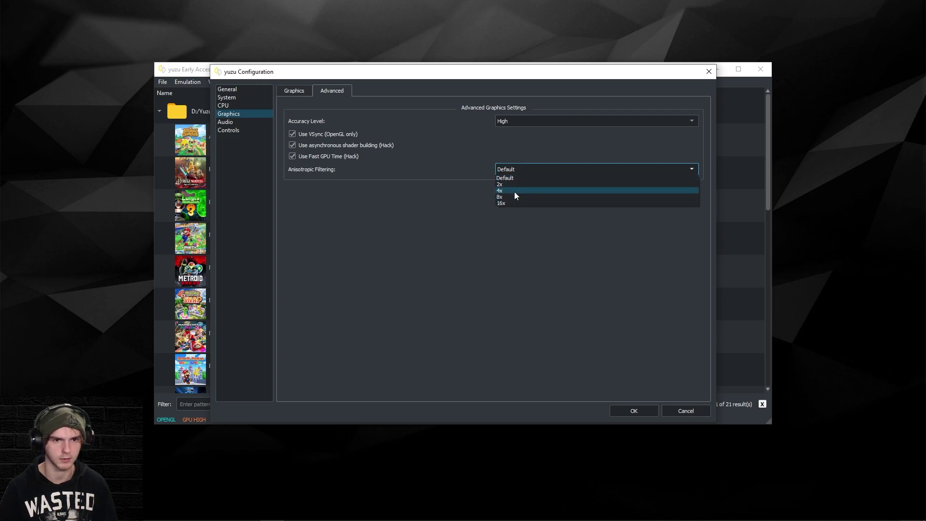
pyautogui.click(464, 177)
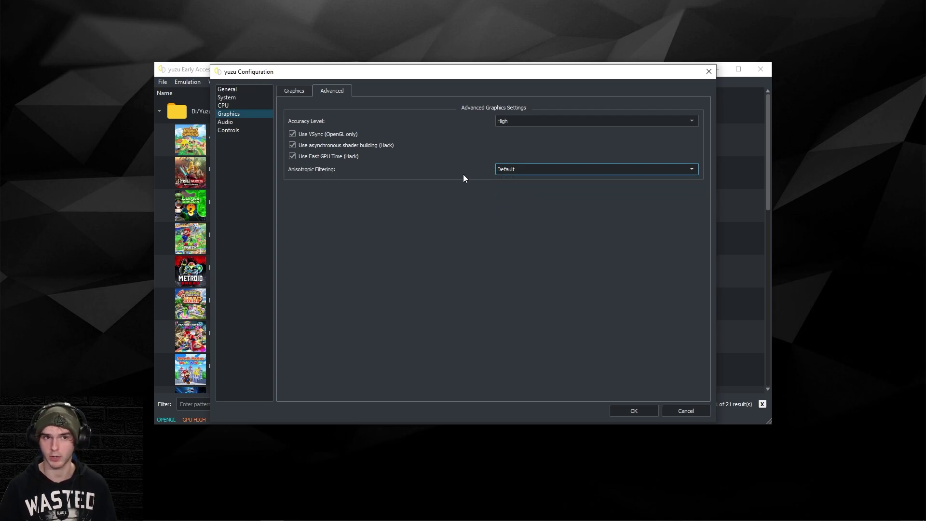
# - Review the audio device options and the Player 1 controls, and save the configuration
pyautogui.click(257, 123)
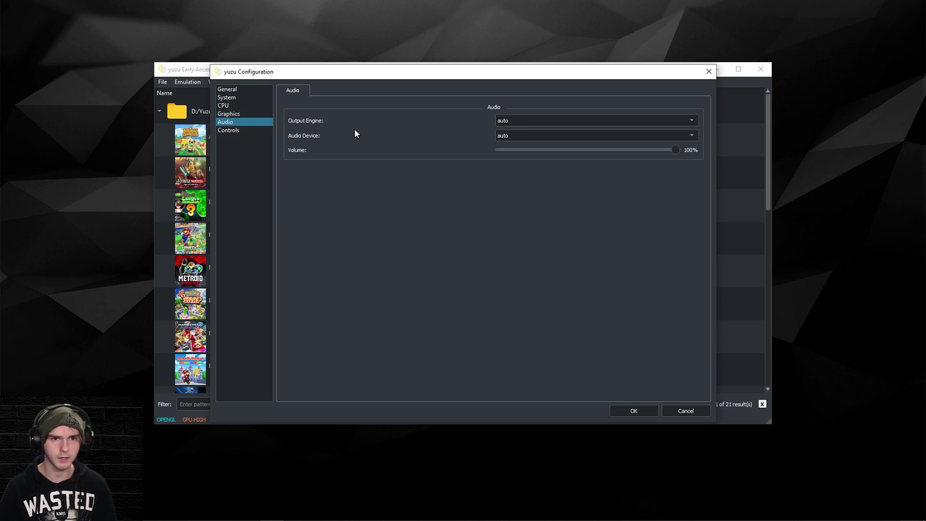
pyautogui.click(504, 136)
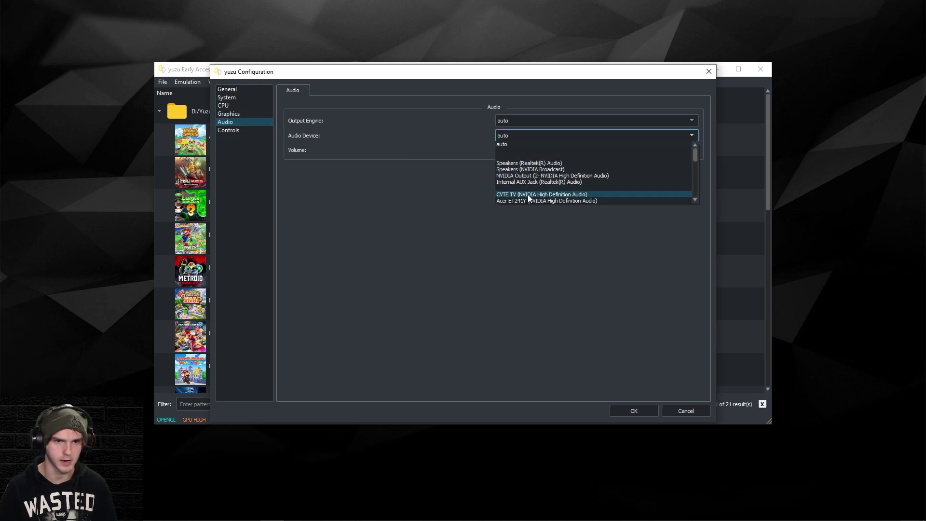
pyautogui.click(261, 132)
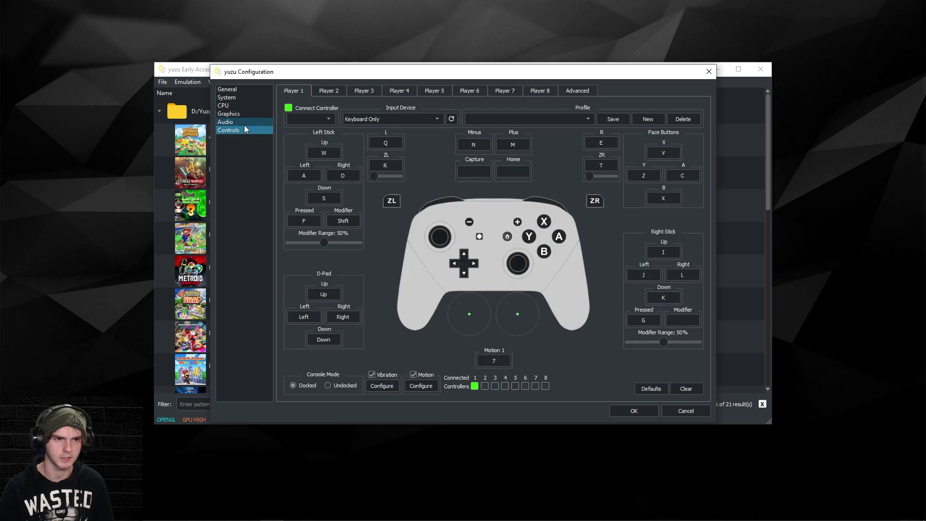
pyautogui.click(634, 411)
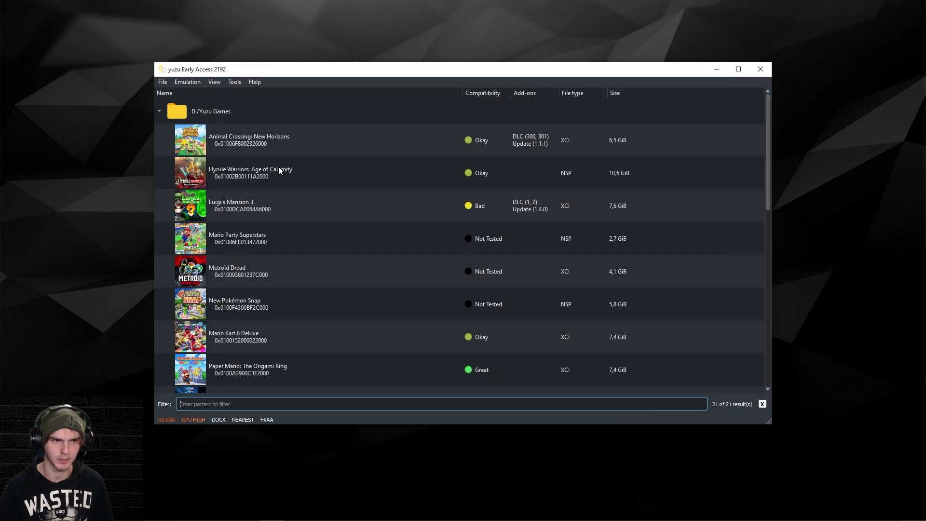
# - Reopen the configuration's controls settings and set Player 1's input device to XBox One Controller 0
pyautogui.click(181, 81)
pyautogui.click(208, 142)
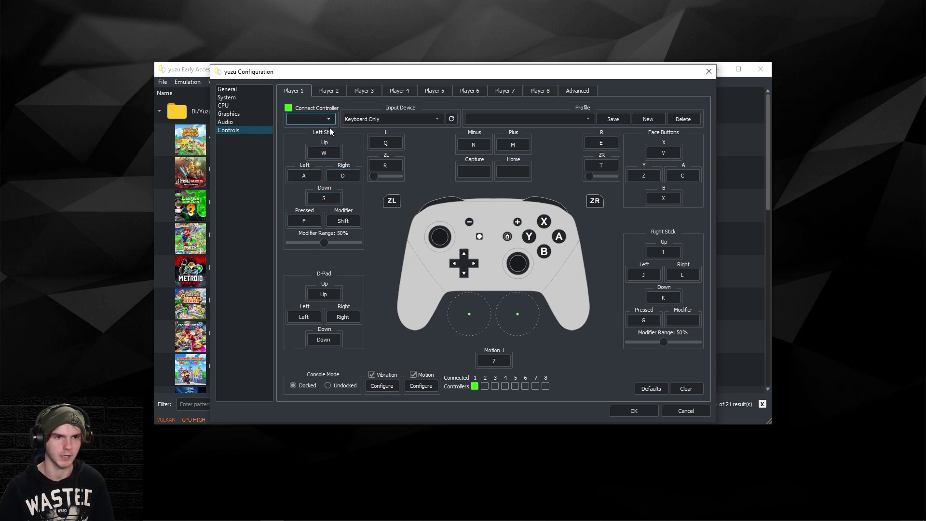
pyautogui.click(390, 120)
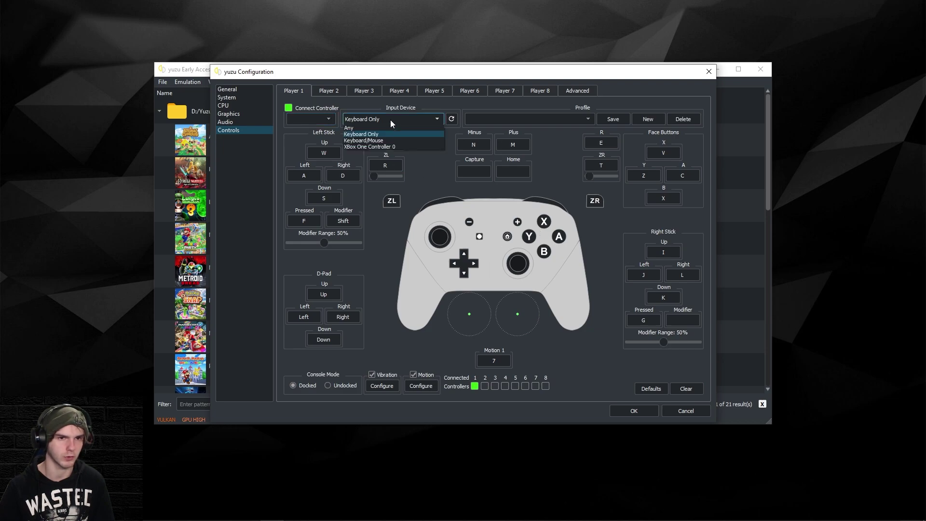
pyautogui.click(386, 147)
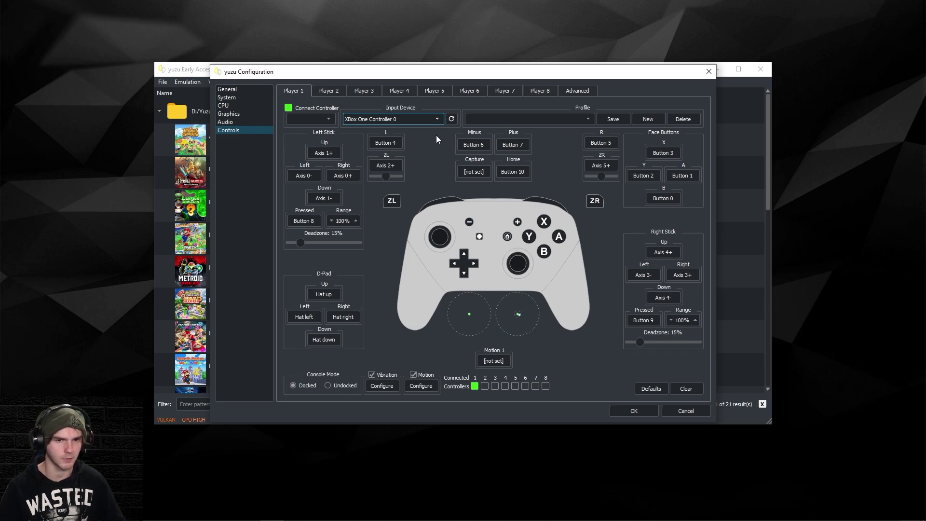
# - Remap Player 1's face buttons: B to Button 1, A to Button 0, X to Button 2 and Y to Button 3
pyautogui.click(670, 198)
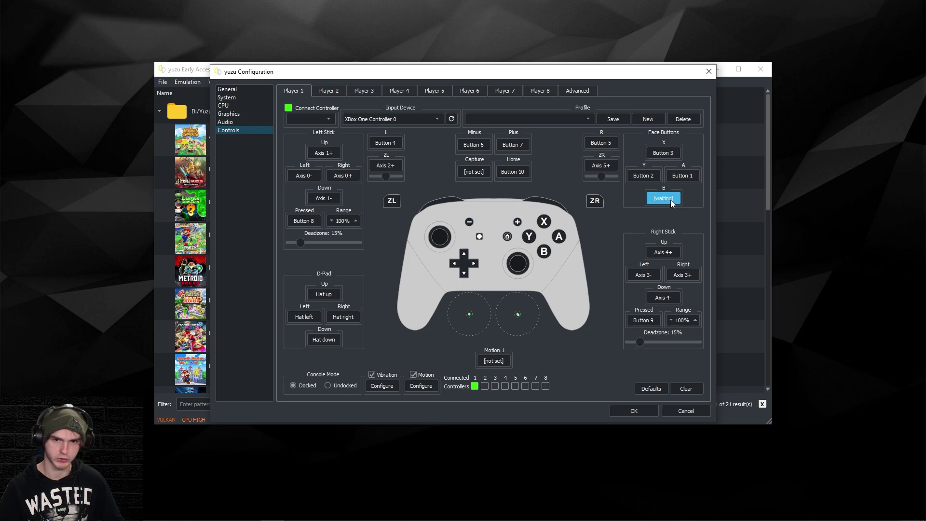
pyautogui.click(678, 175)
pyautogui.click(663, 152)
pyautogui.click(647, 175)
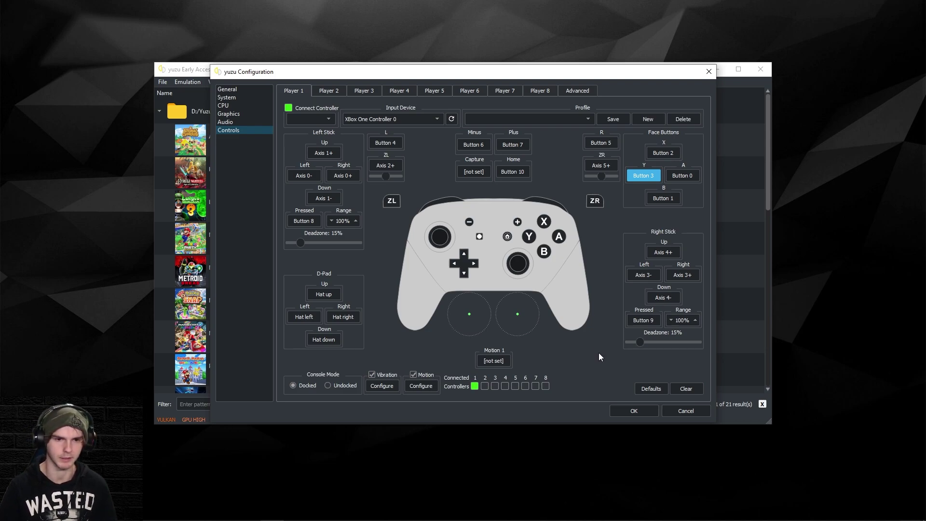
pyautogui.click(659, 120)
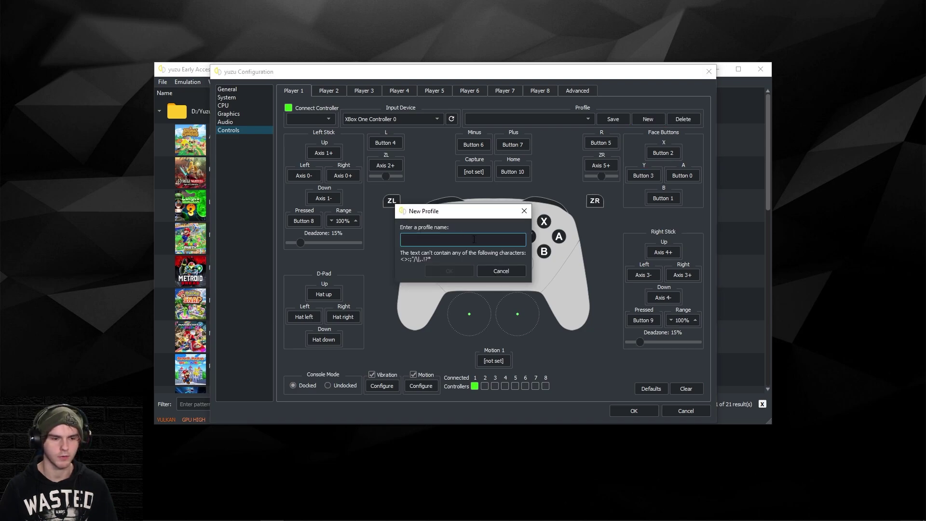
pyautogui.write('test')
pyautogui.click(505, 273)
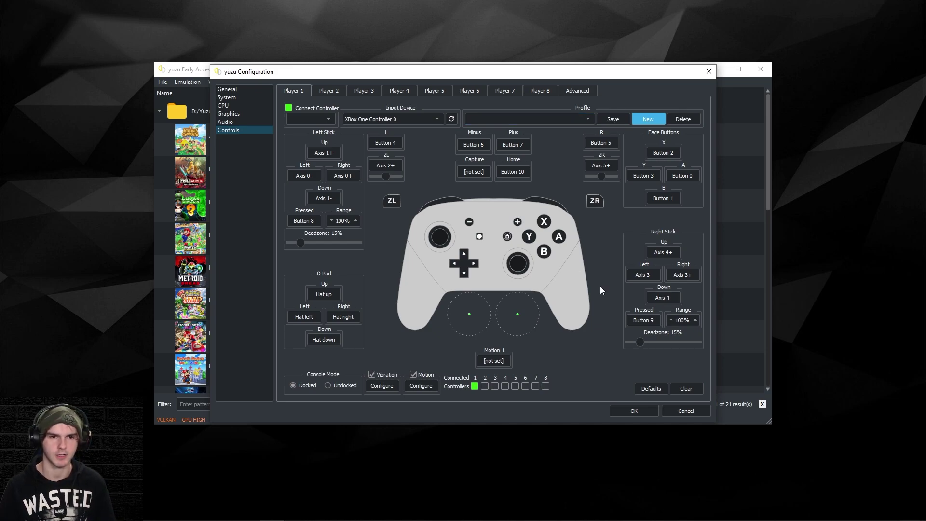
# - Save the controller configuration and launch Metroid Dread in a maximized window
pyautogui.click(644, 410)
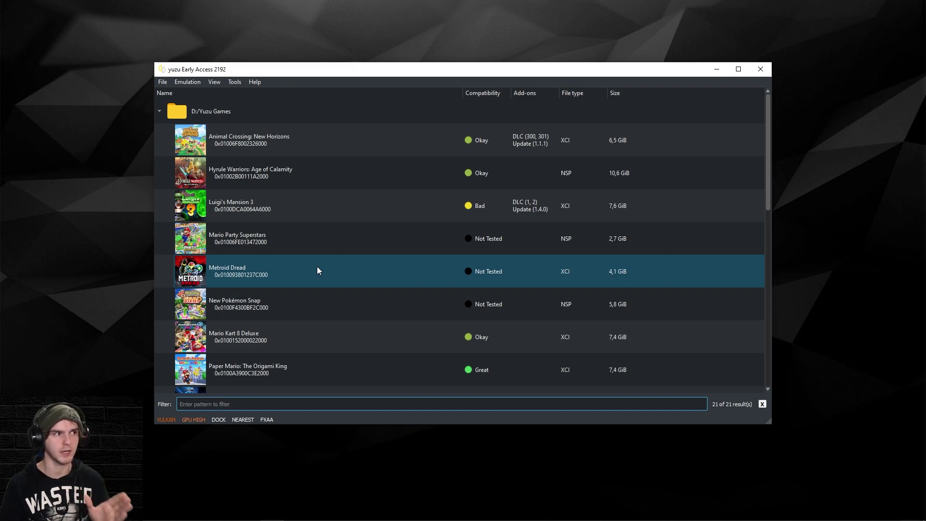
pyautogui.click(738, 71)
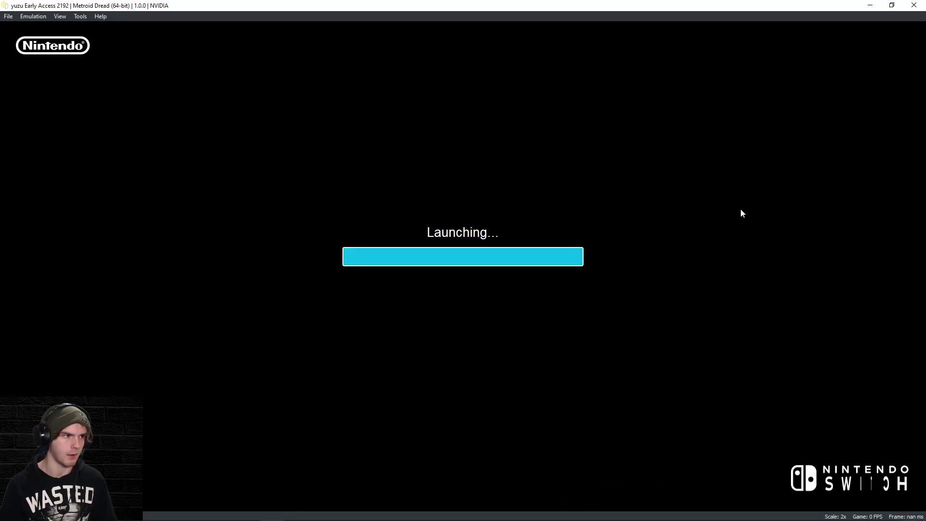